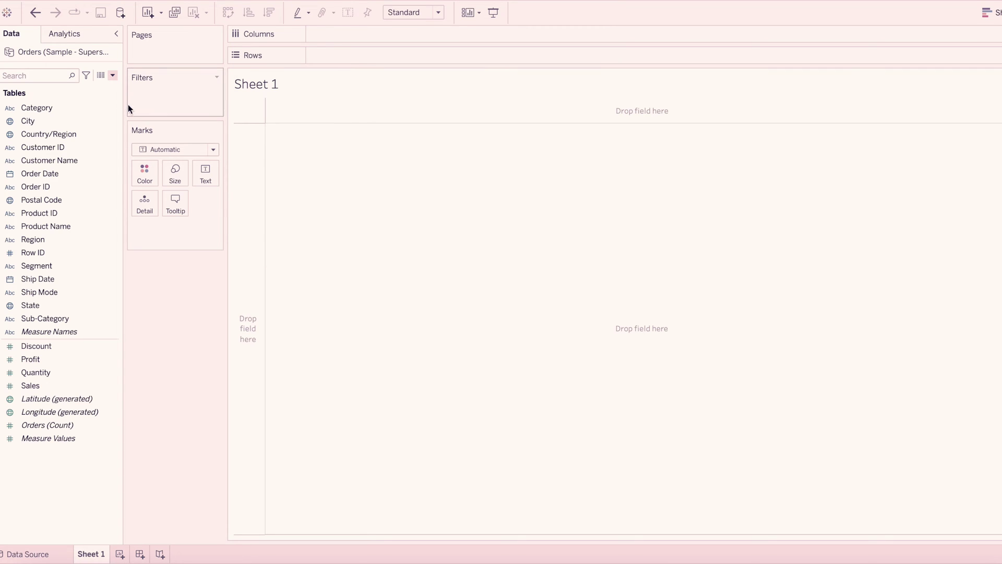
- Create a calculated field from the Data pane menu and name it 'Last day of month'
left_click(112, 77)
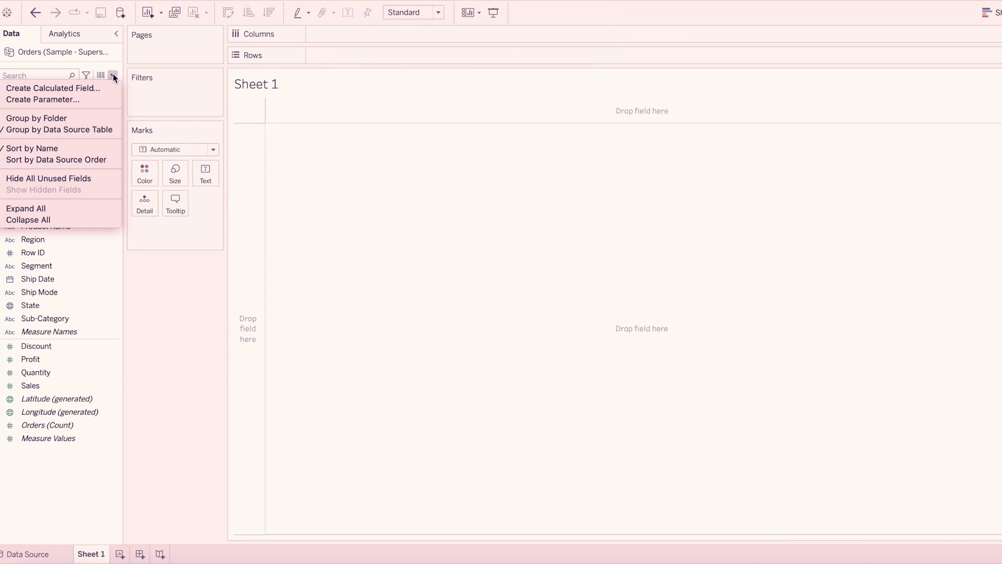
left_click(90, 86)
type("Last of mont")
key("BackSpace")
key("BackSpace")
key("BackSpace")
key("BackSpace")
key("BackSpace")
key("BackSpace")
key("BackSpace")
type("day of month")
left_click(383, 225)
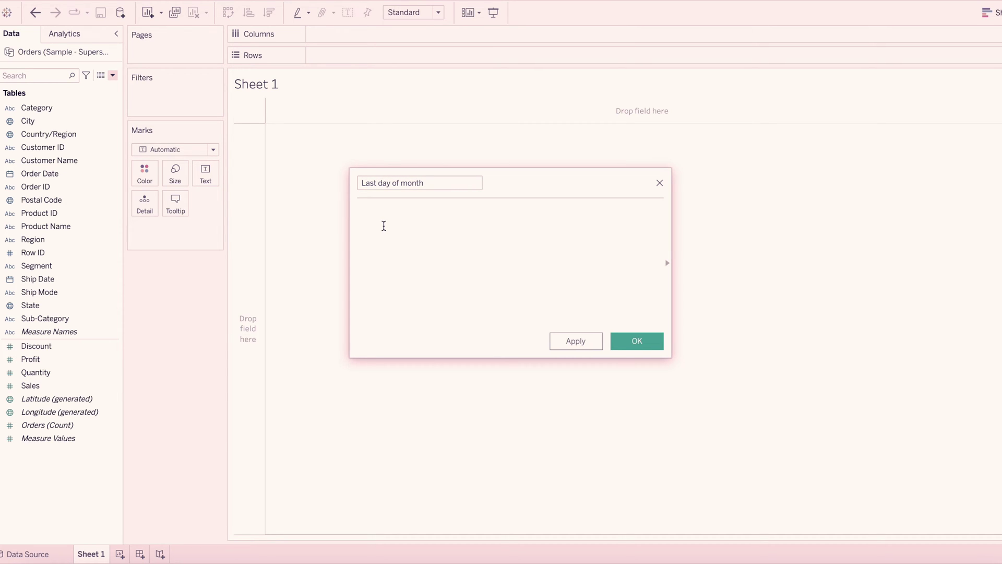
- Enter the formula DATEADD('day',1,[Order Date]) and save the calculated field
type("dated")
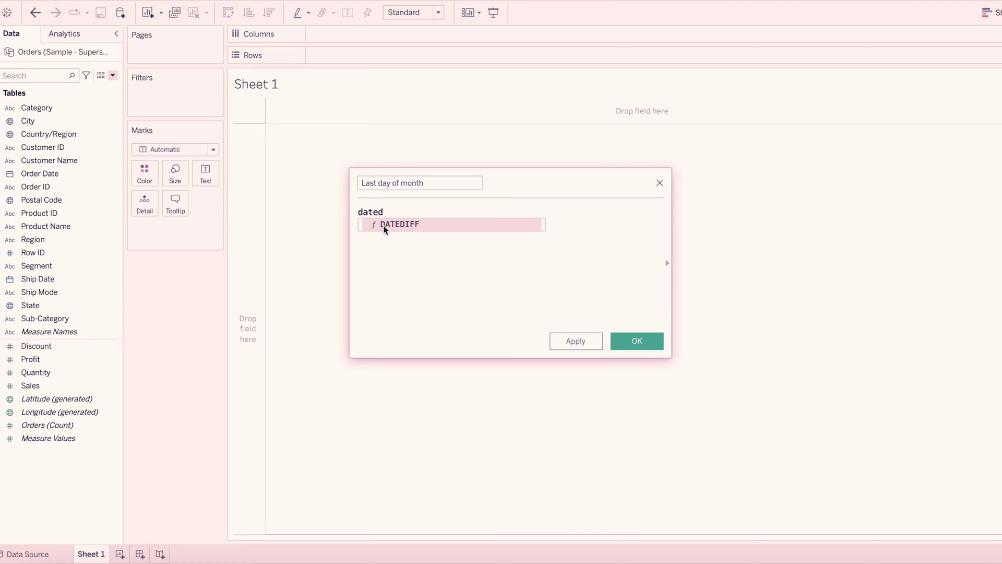
key("BackSpace")
type("add")
key("Return")
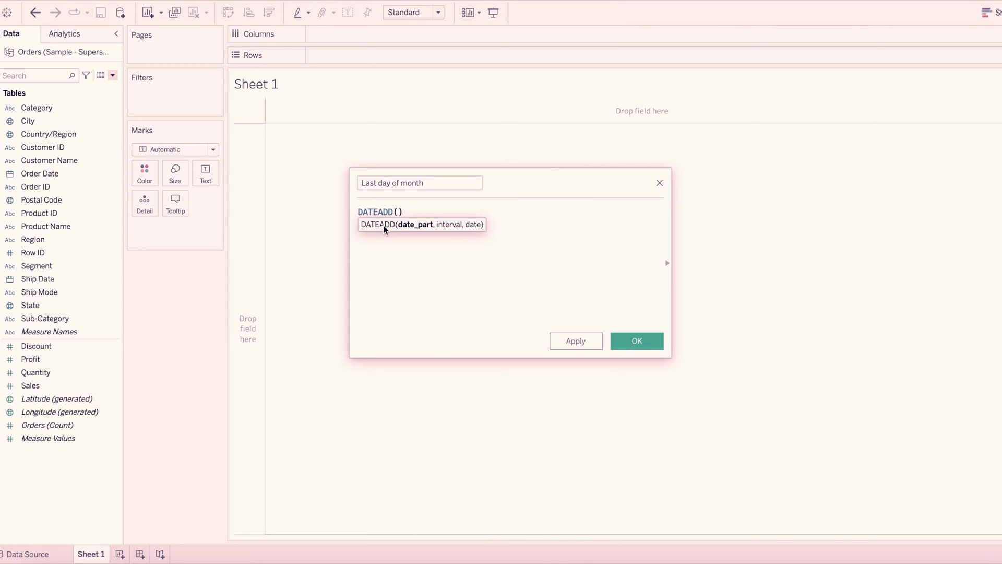
left_click_drag(543, 177, 344, 145)
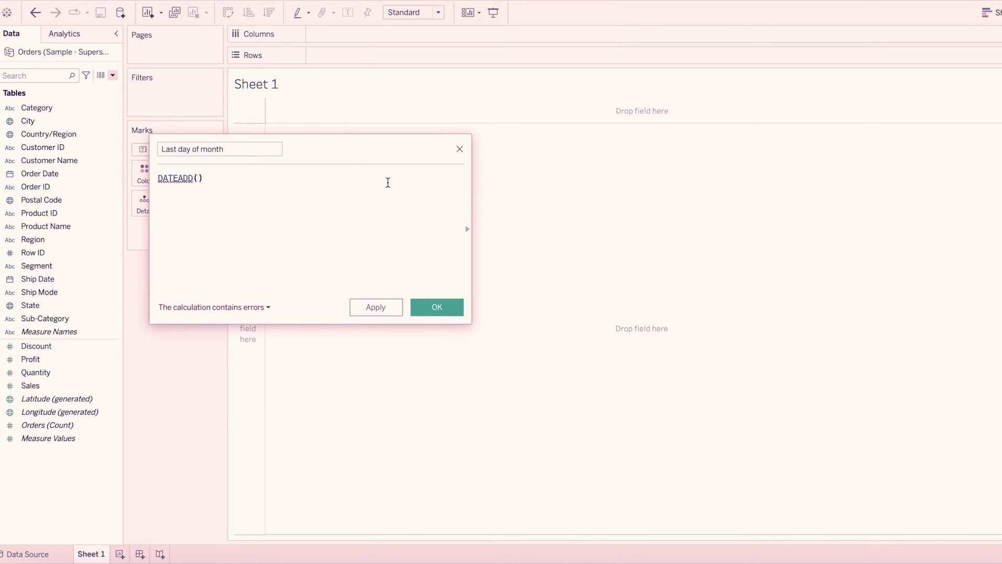
left_click(467, 230)
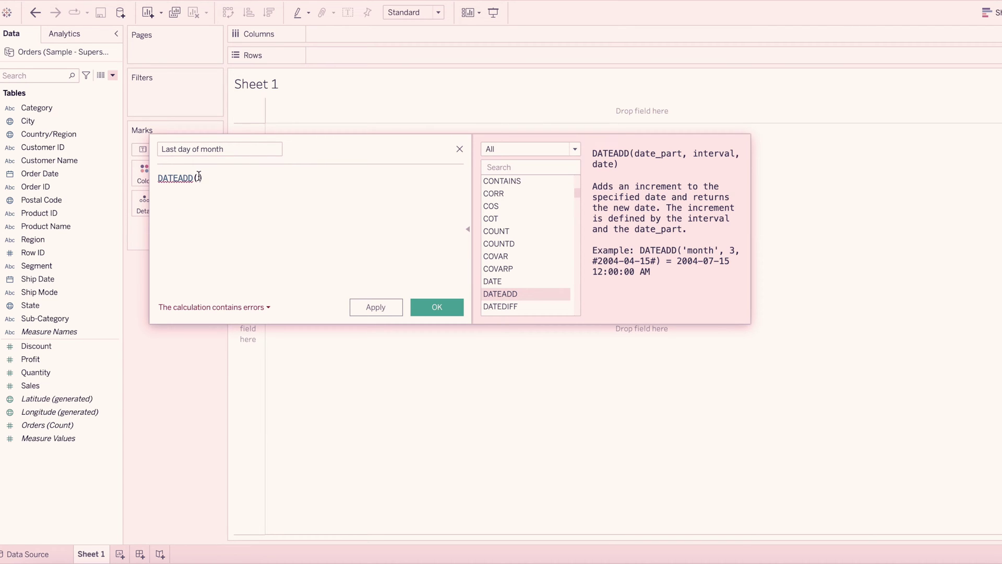
type("''")
type("d")
type("ay")
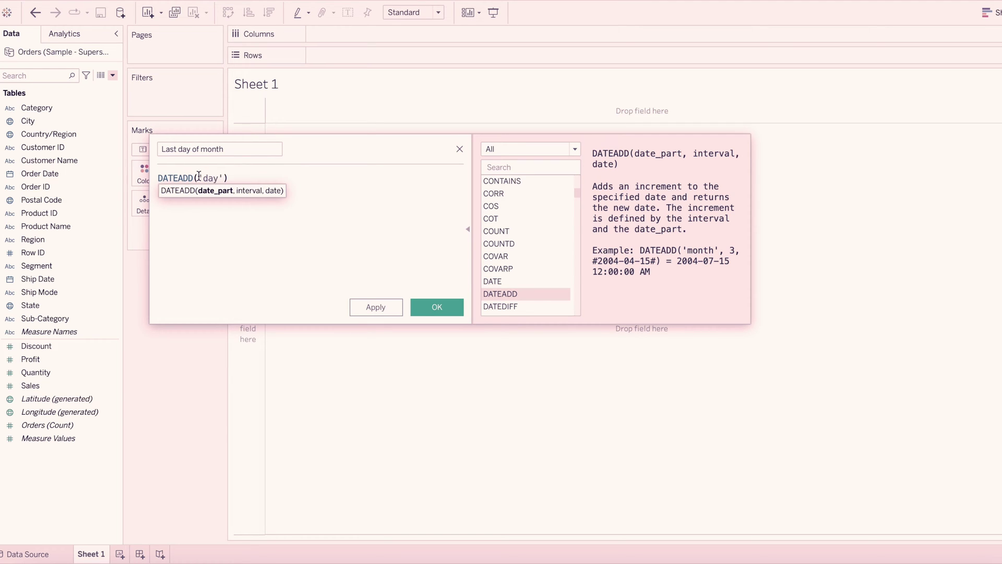
type(",1,")
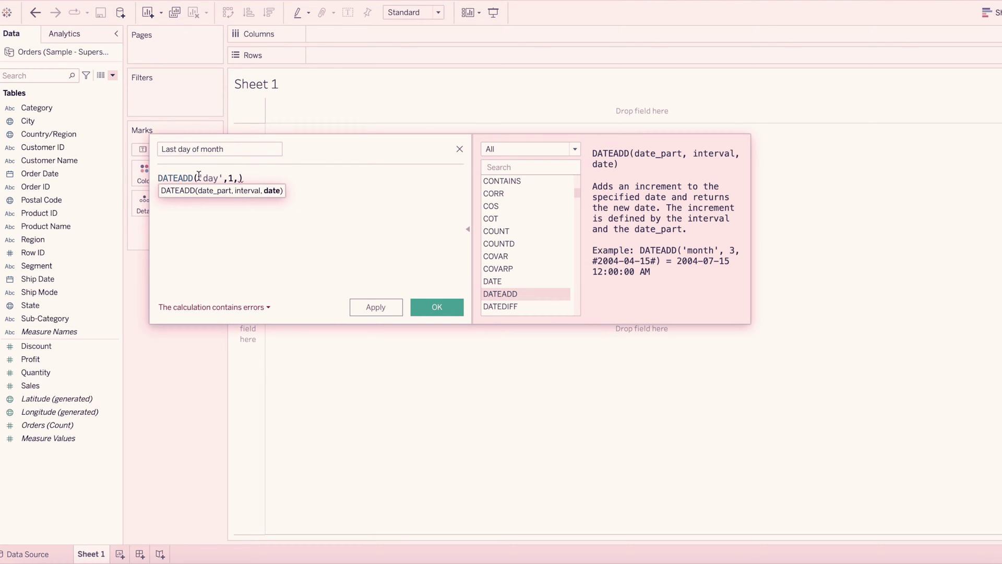
type("or")
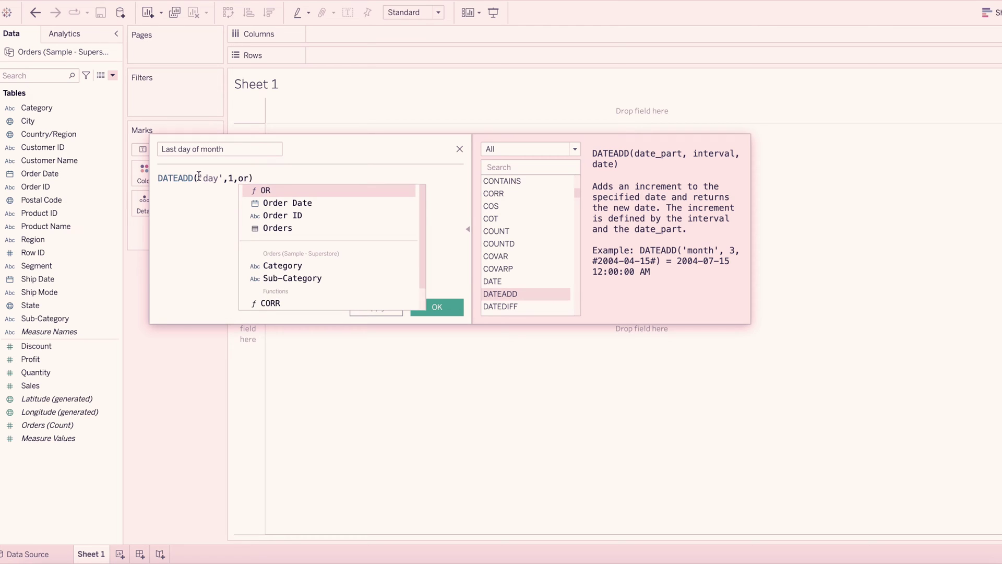
key("Down")
key("Return")
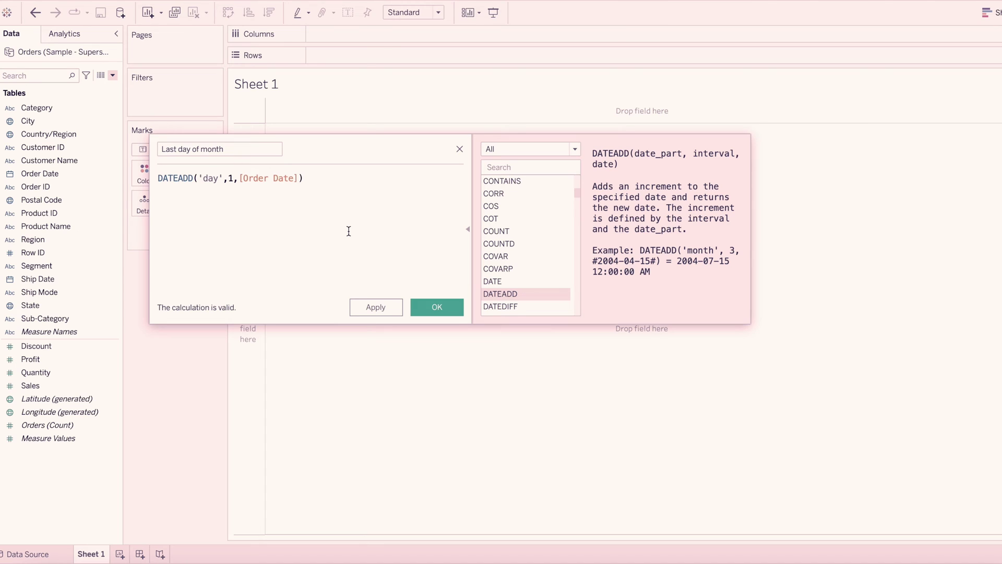
left_click(442, 306)
- Put Order Date on Rows as a discrete Exact Date
left_click_drag(67, 188, 349, 55)
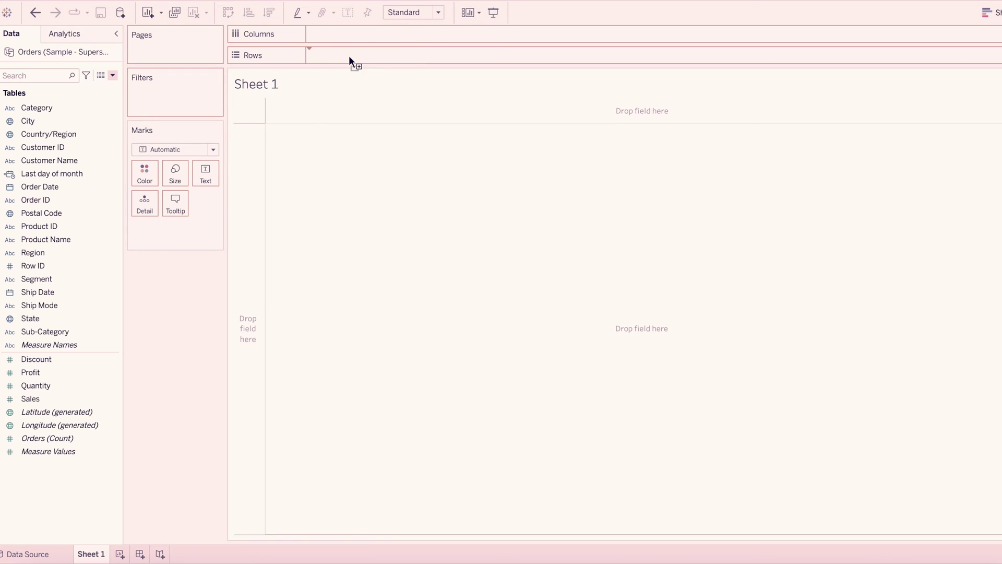
right_click(349, 56)
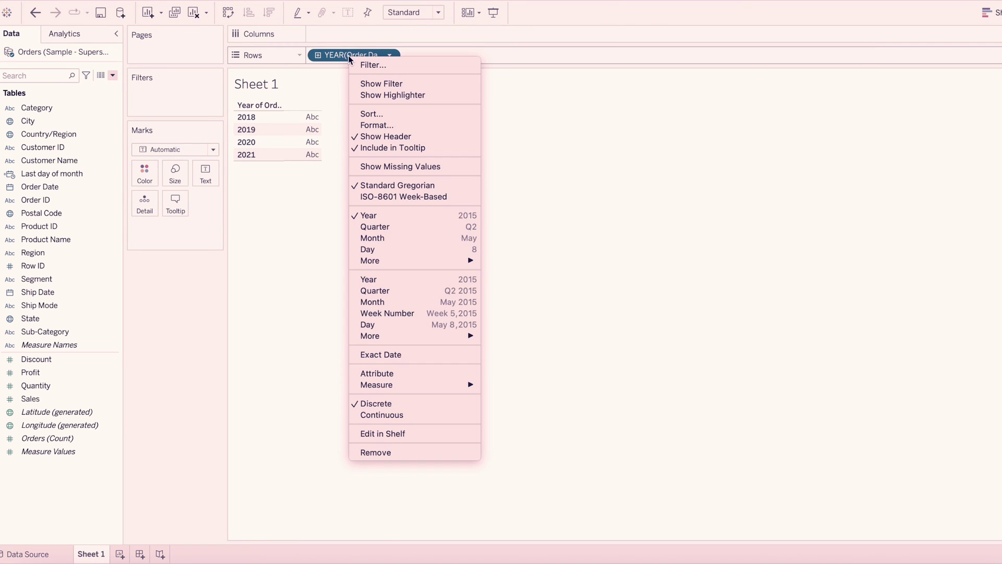
left_click(380, 355)
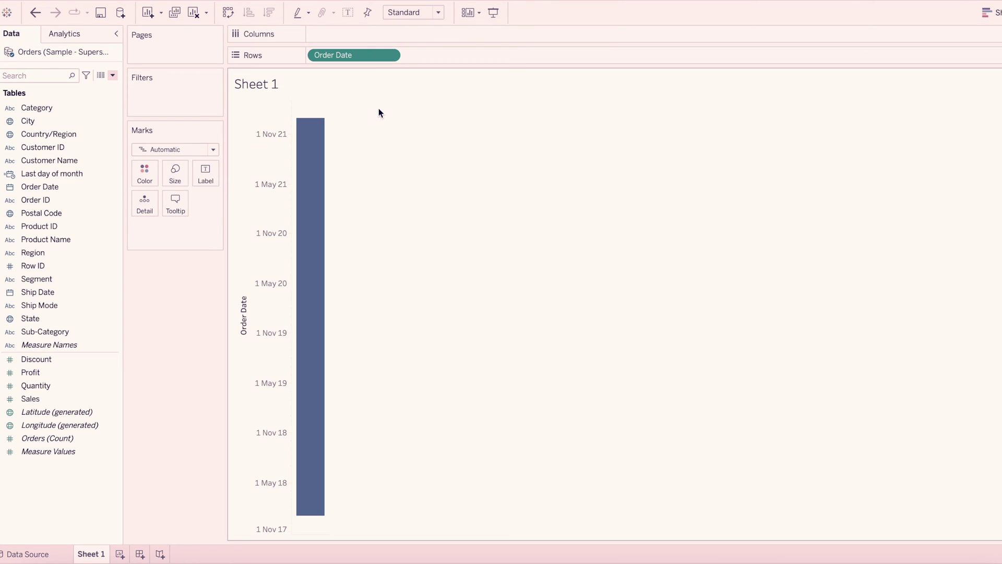
left_click(391, 56)
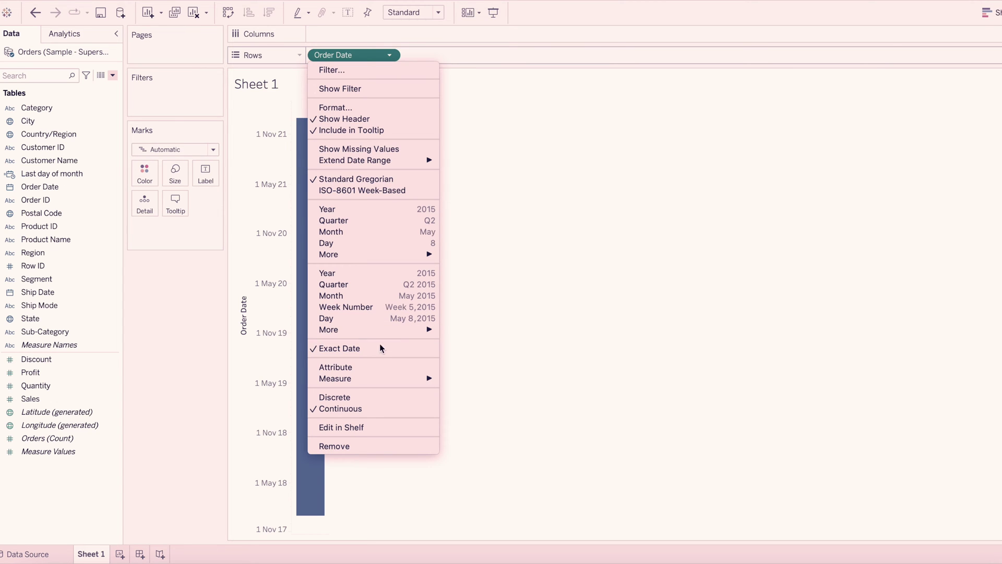
left_click(354, 398)
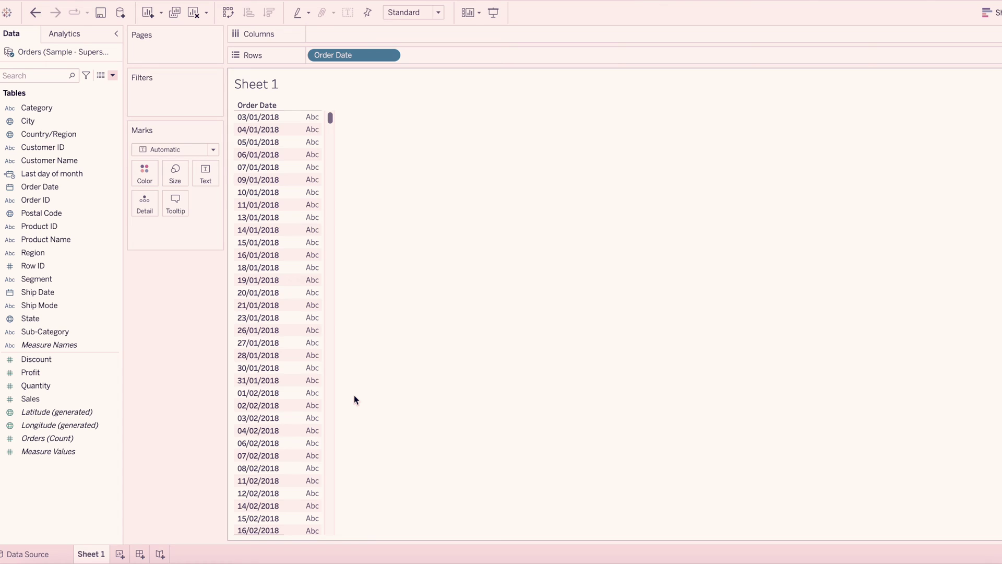
- Add Last day of month to Rows as an Exact Date
left_click(61, 178)
left_click_drag(62, 178, 462, 59)
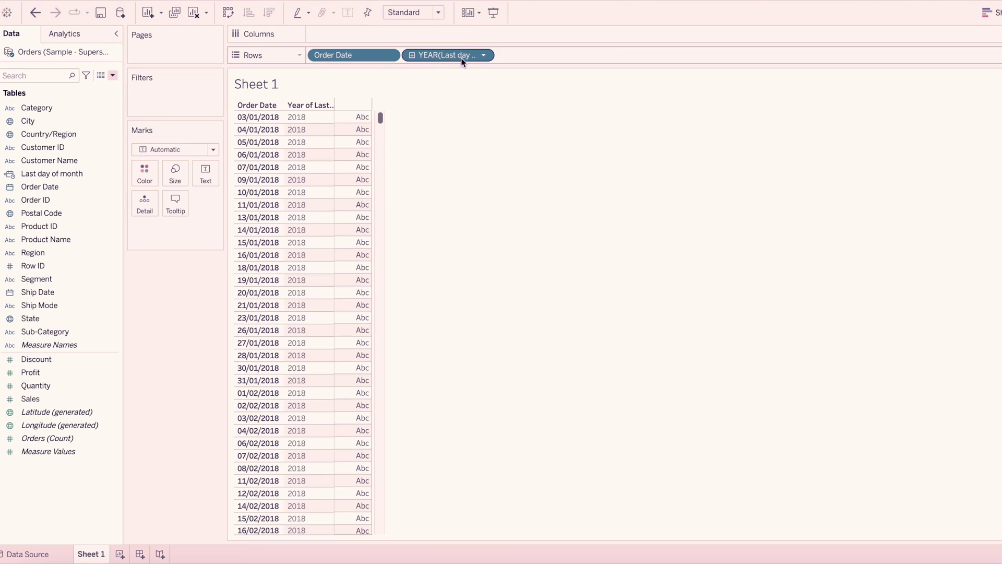
right_click(462, 60)
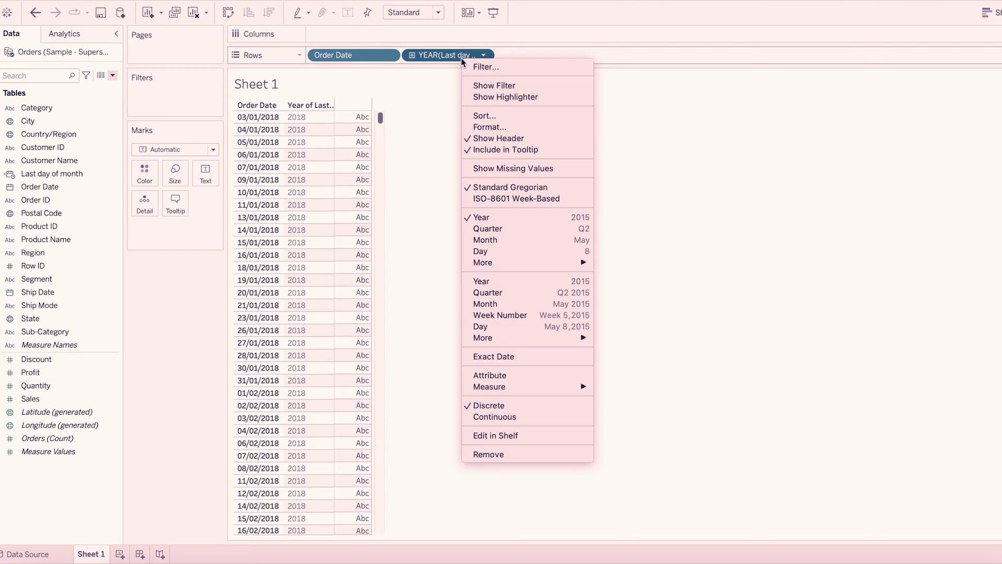
left_click(515, 355)
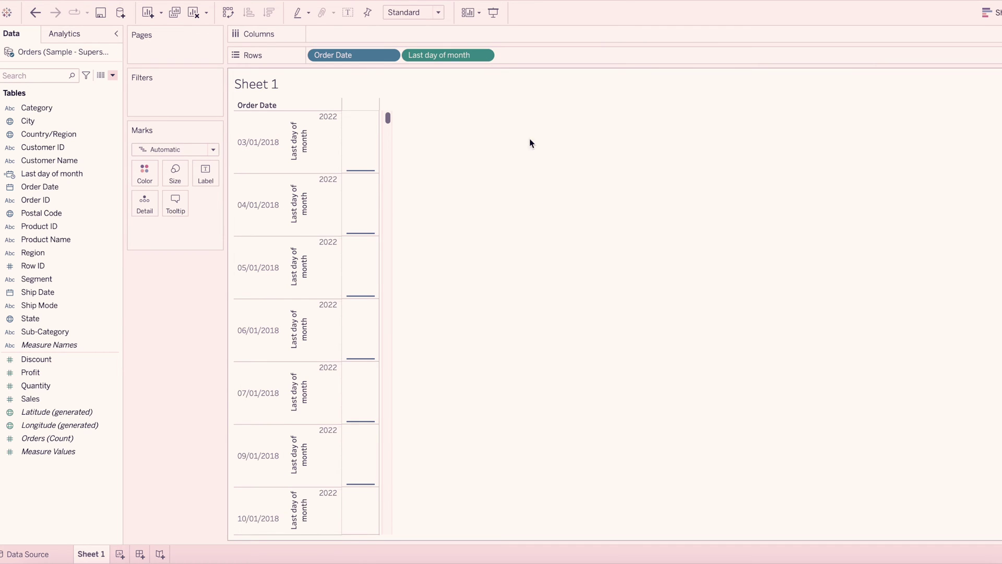
- Switch the Last day of month pill to Discrete to list the next day's date beside each order date
left_click(484, 55)
left_click(471, 373)
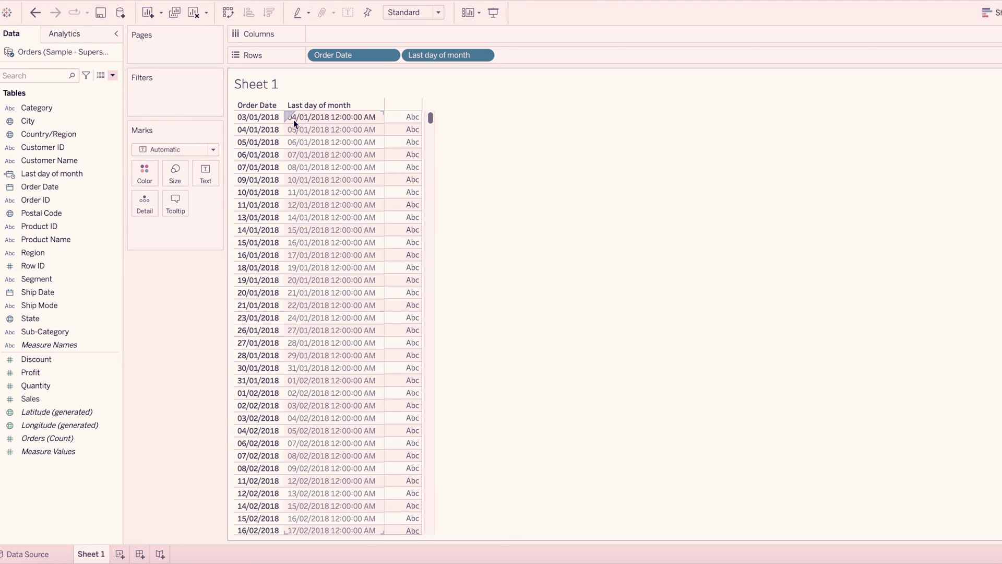
right_click(112, 175)
- Change the formula to day(DATEADD('day',1,[Order Date])) and apply it
left_click(139, 242)
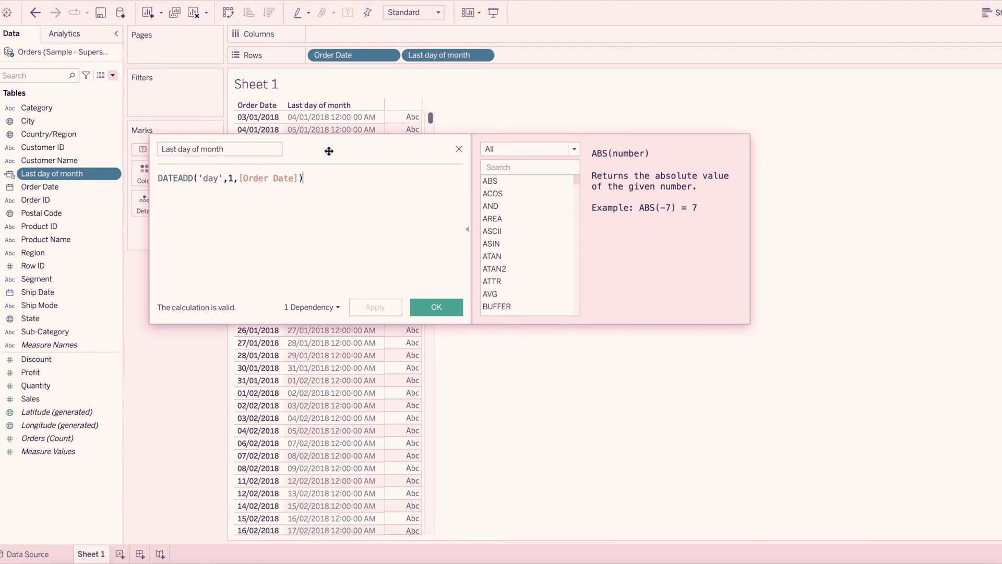
left_click_drag(329, 151, 453, 163)
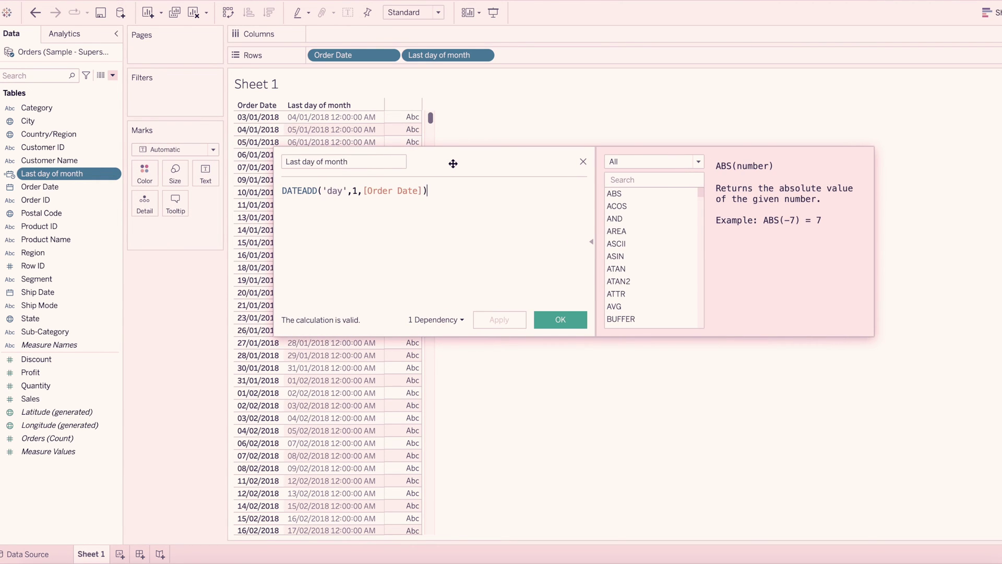
left_click(282, 191)
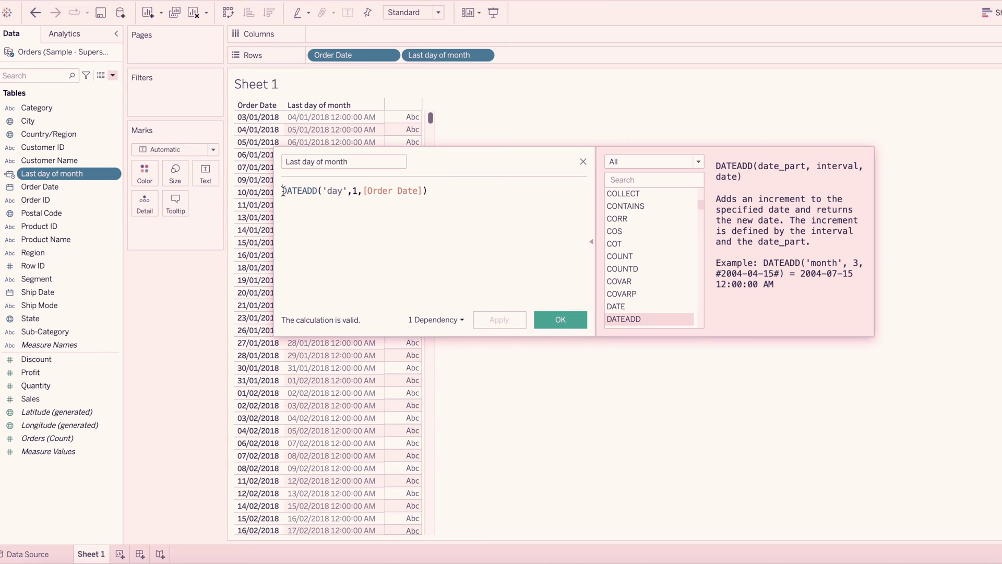
left_click_drag(448, 163, 552, 158)
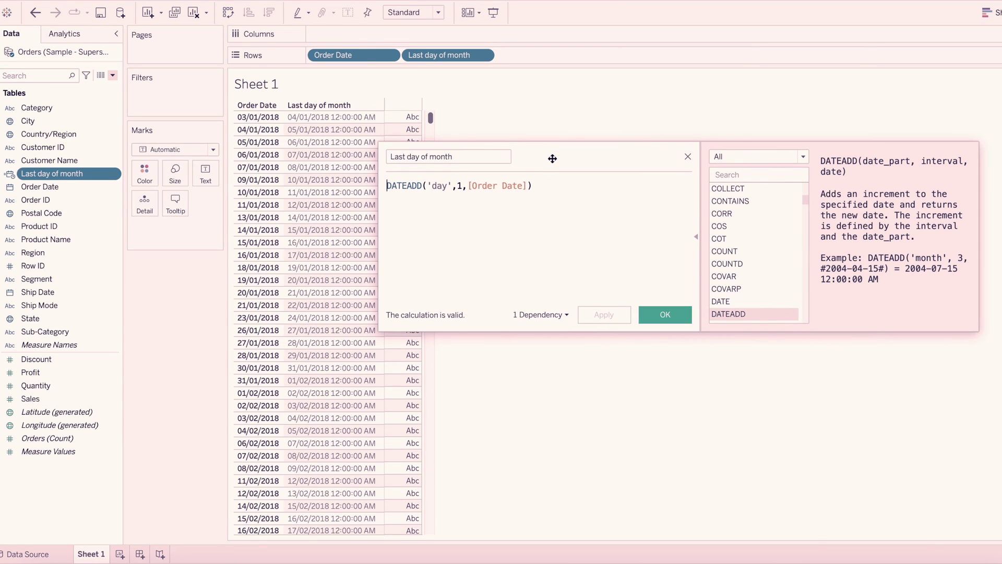
type("day(")
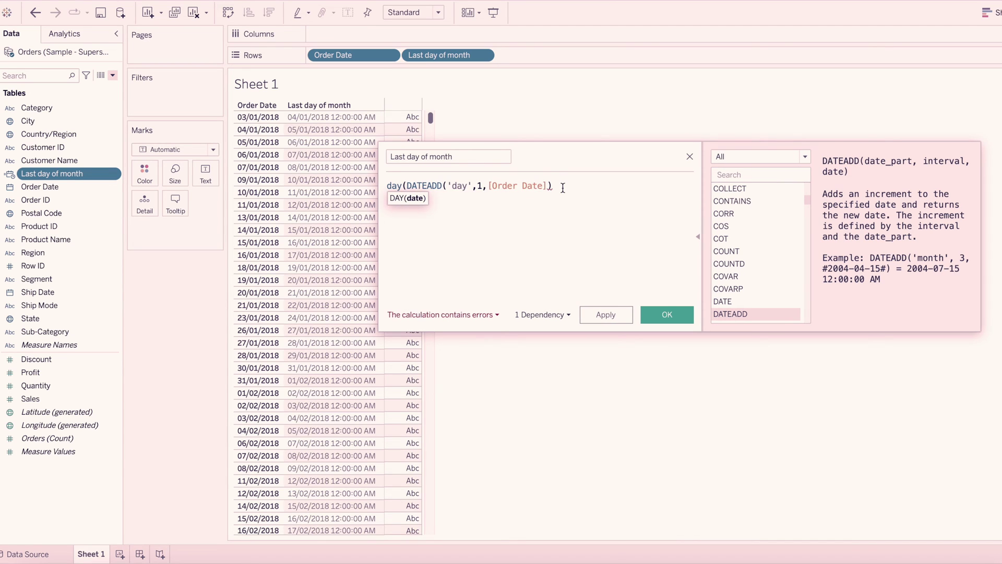
type(")")
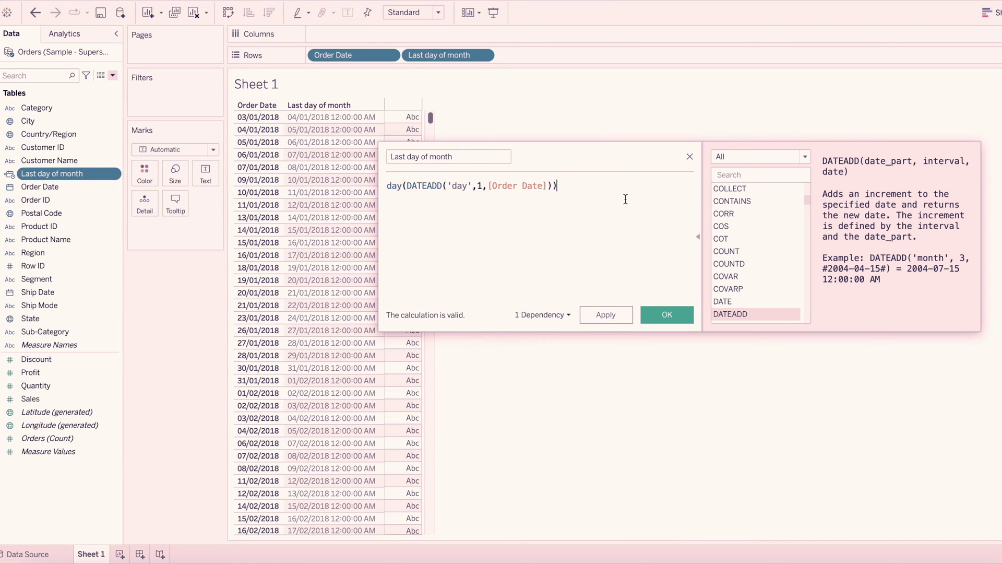
left_click_drag(619, 166, 706, 151)
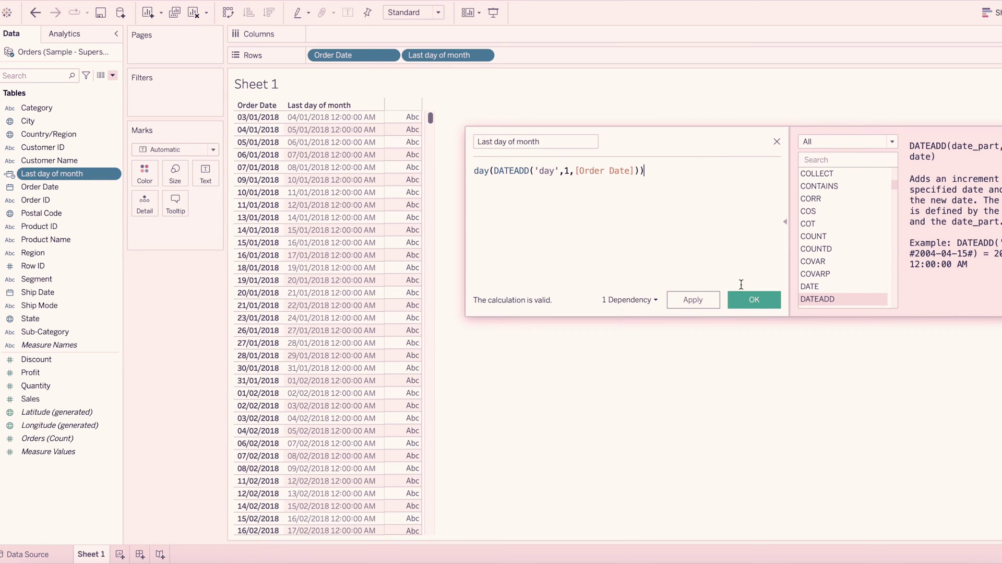
left_click(701, 299)
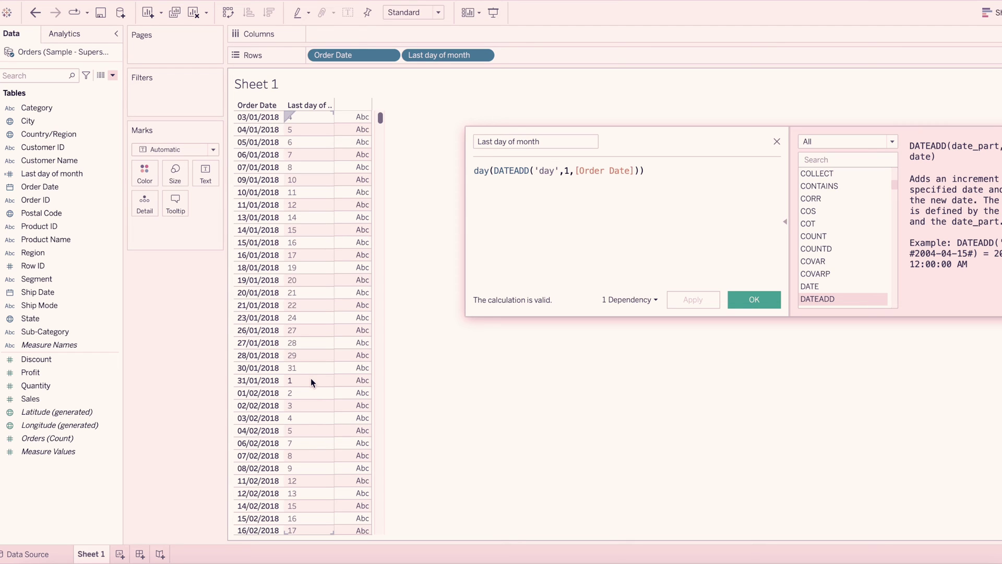
scroll(311, 378, "down", 3)
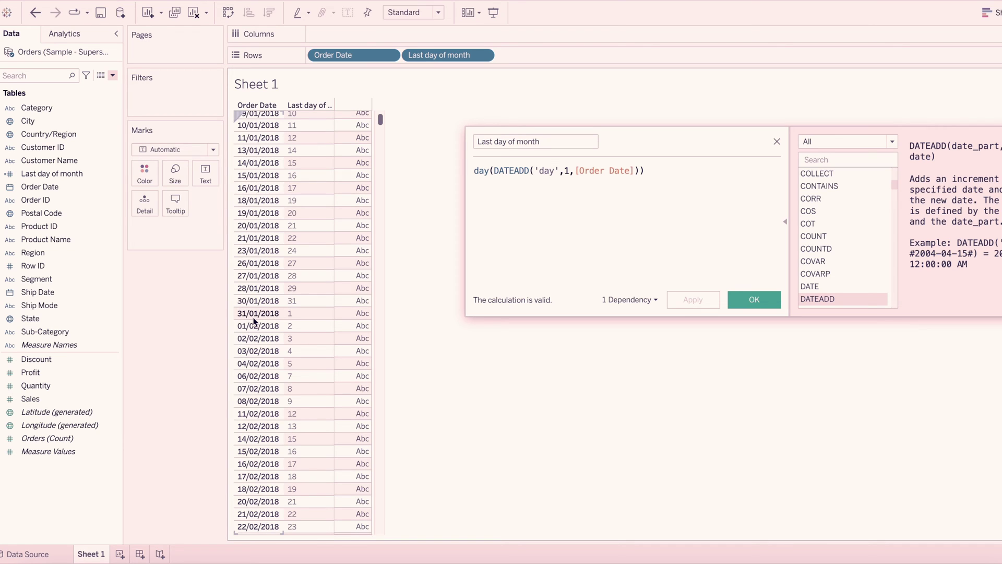
left_click(300, 315)
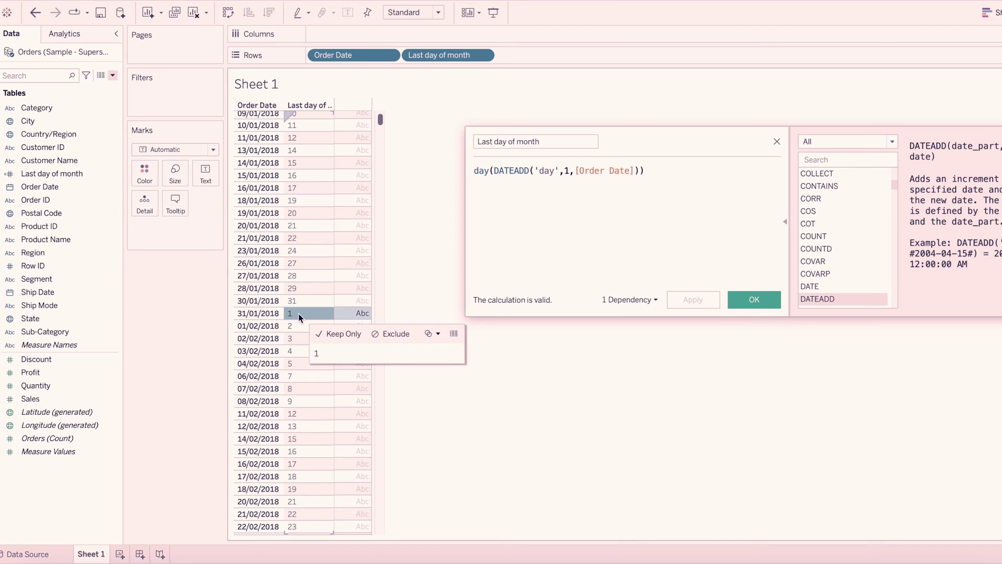
scroll(298, 313, "down", 5)
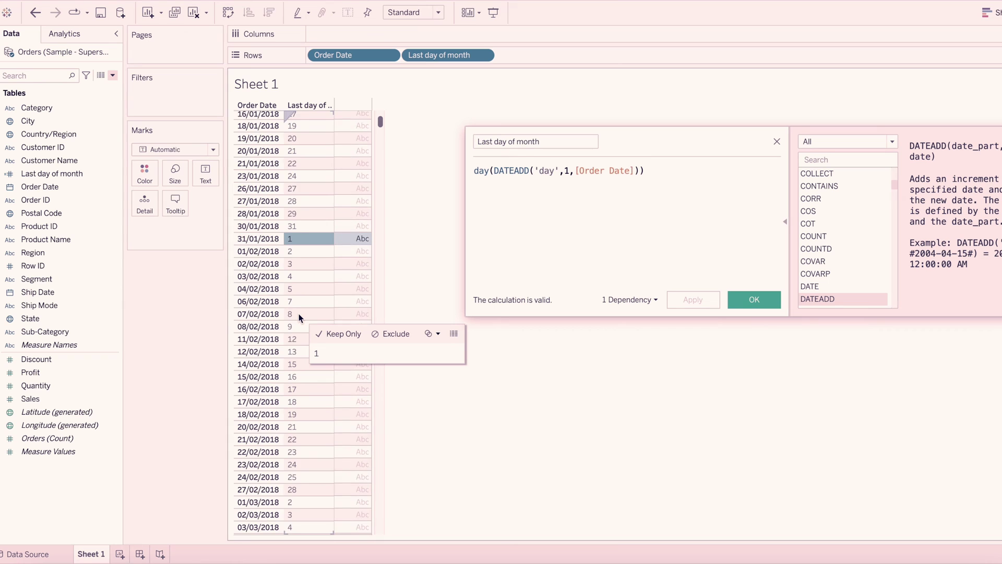
scroll(299, 317, "down", 3)
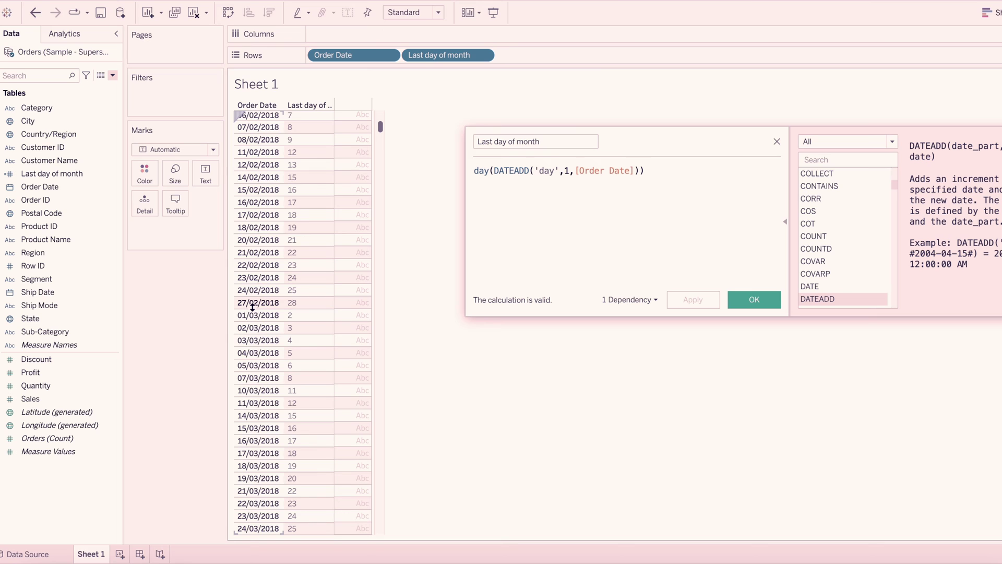
scroll(253, 307, "down", 5)
scroll(252, 307, "down", 2)
scroll(252, 307, "down", 1)
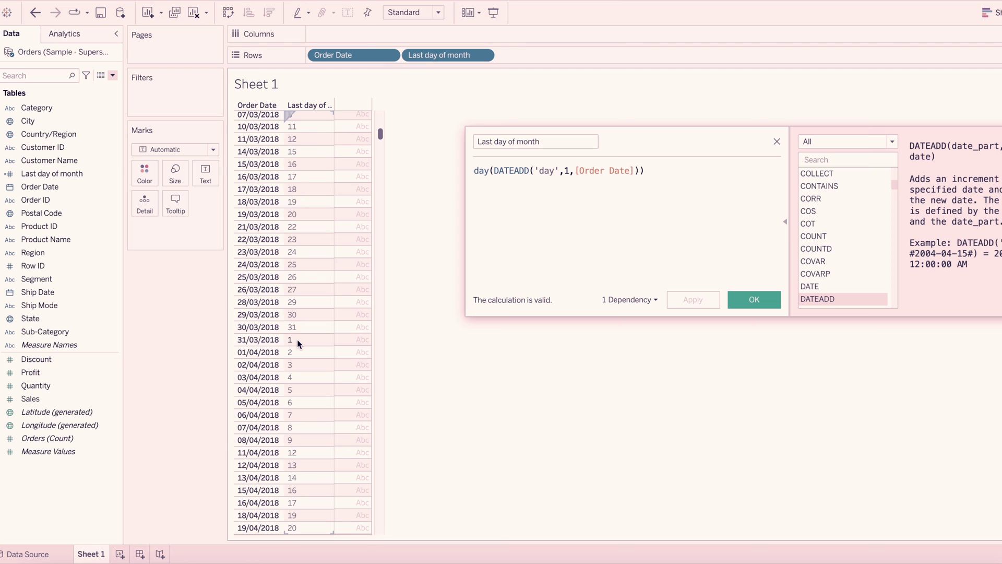
scroll(296, 339, "down", 5)
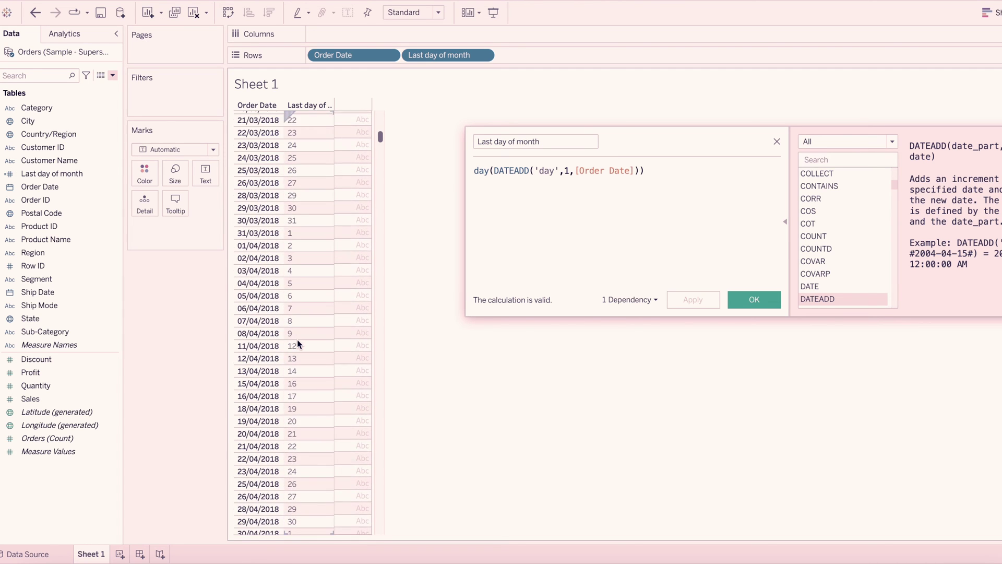
scroll(297, 340, "down", 1)
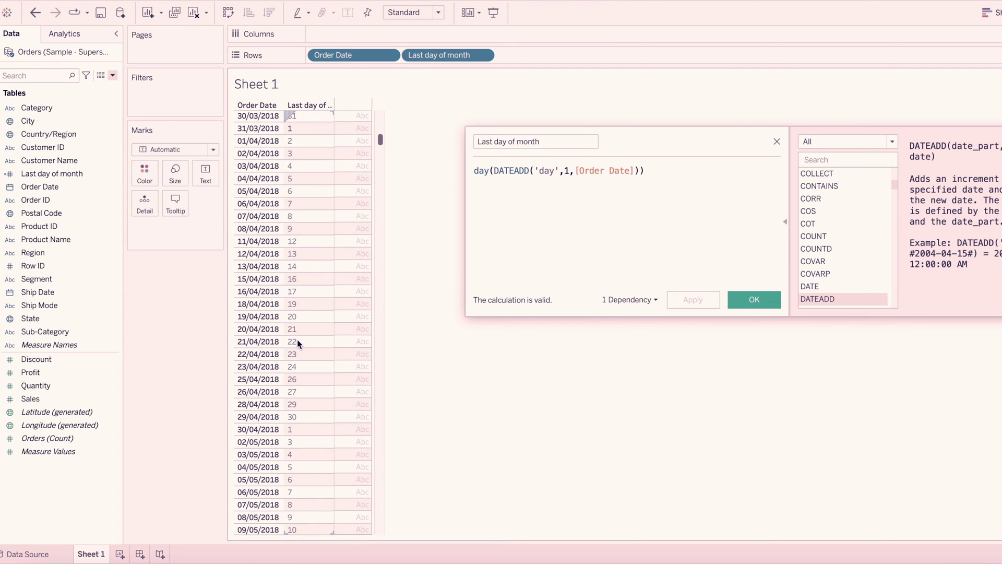
scroll(297, 339, "down", 2)
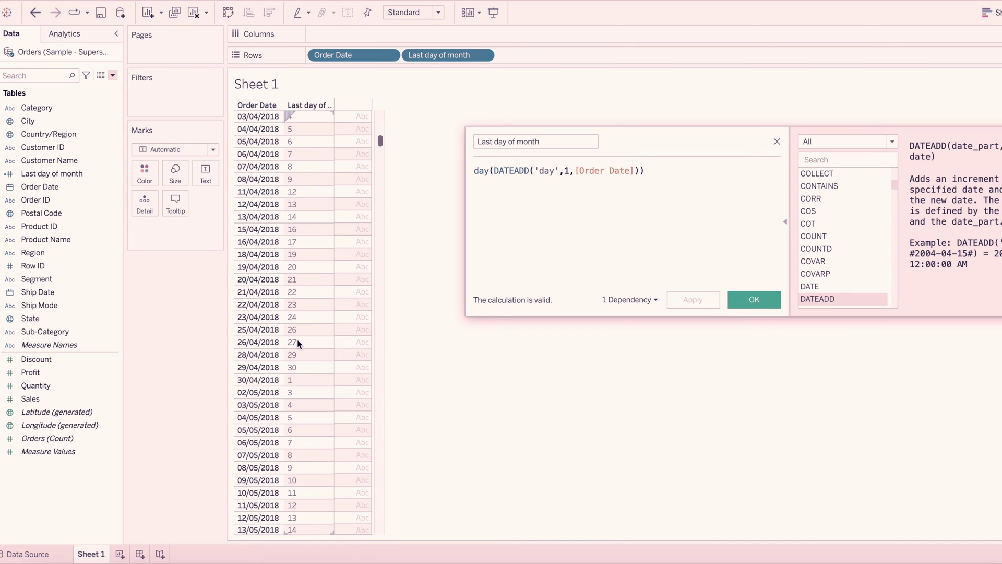
left_click(298, 381)
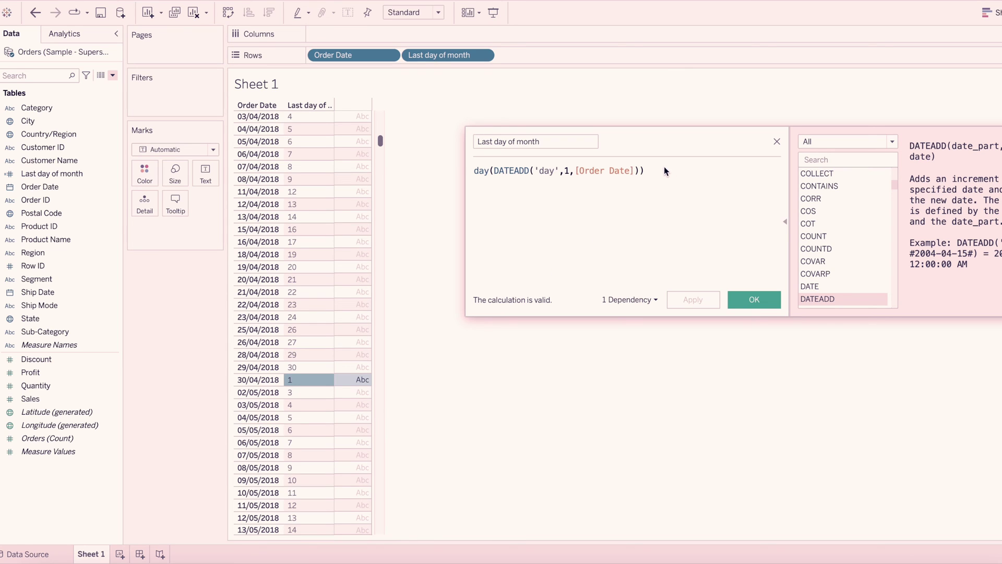
- Append =1 to make the formula a True/False month-end test, and save it
type("=1")
left_click(745, 298)
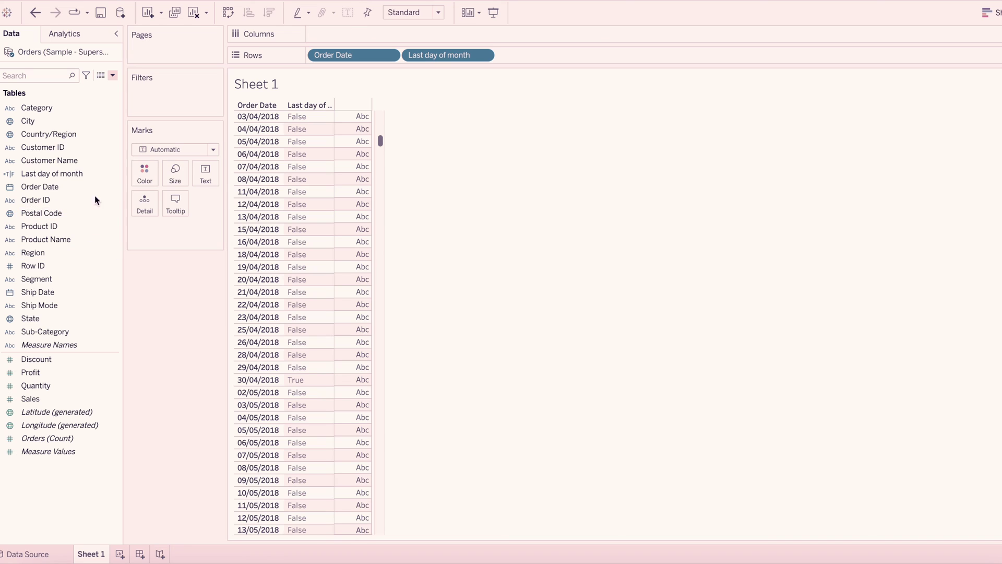
- Filter on Last day of month = True and remove its pill from Rows
left_click_drag(61, 177, 177, 97)
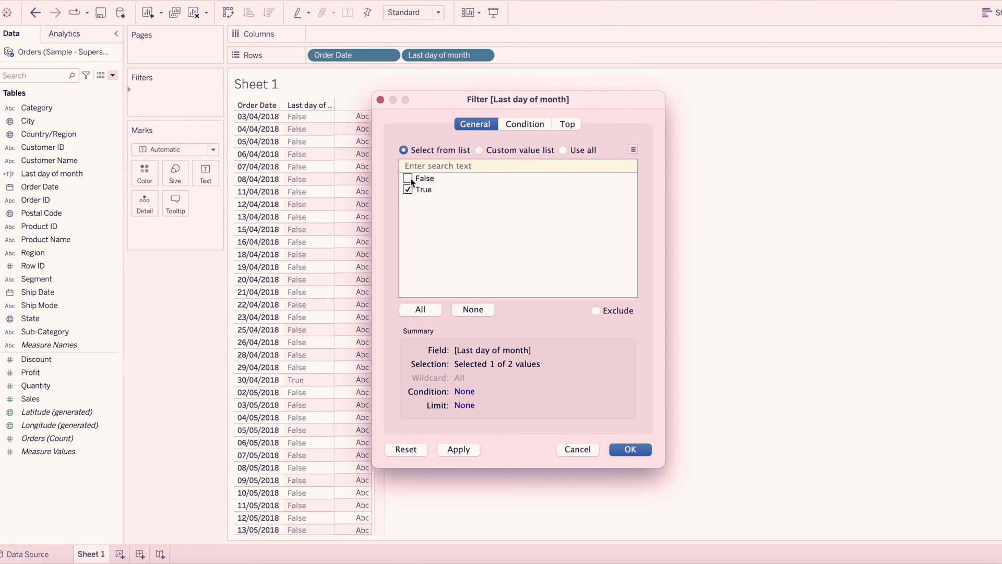
left_click(625, 451)
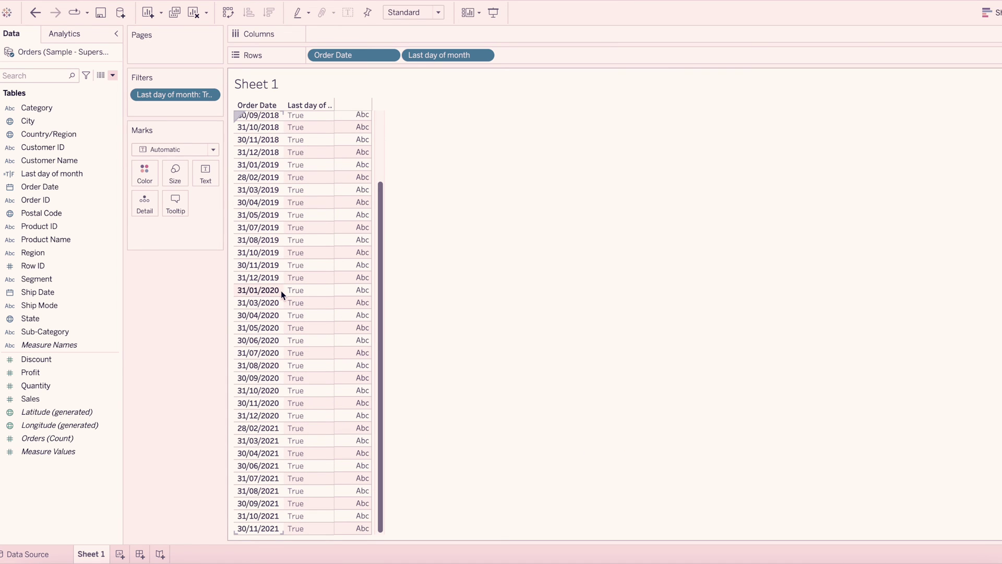
scroll(281, 290, "up", 3)
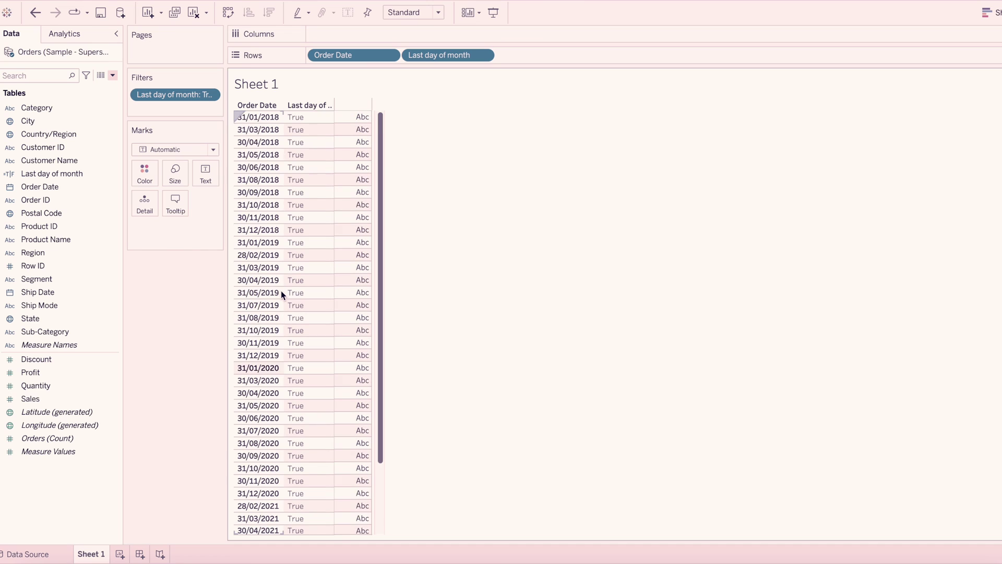
left_click(434, 58)
left_click_drag(433, 58, 158, 353)
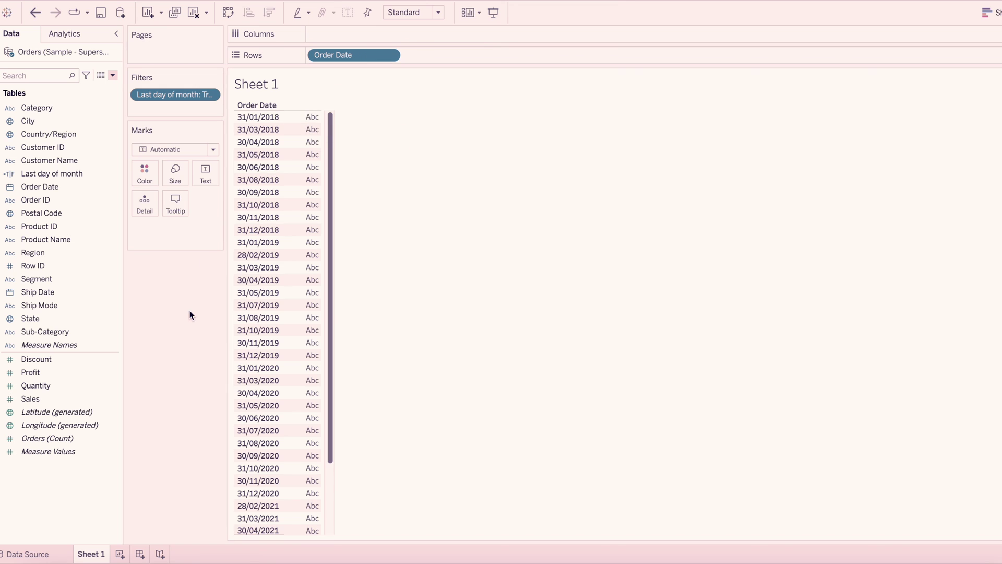
- Plot Sales per month-end date as vertical bars sorted descending, with value labels shown
left_click_drag(32, 398, 324, 33)
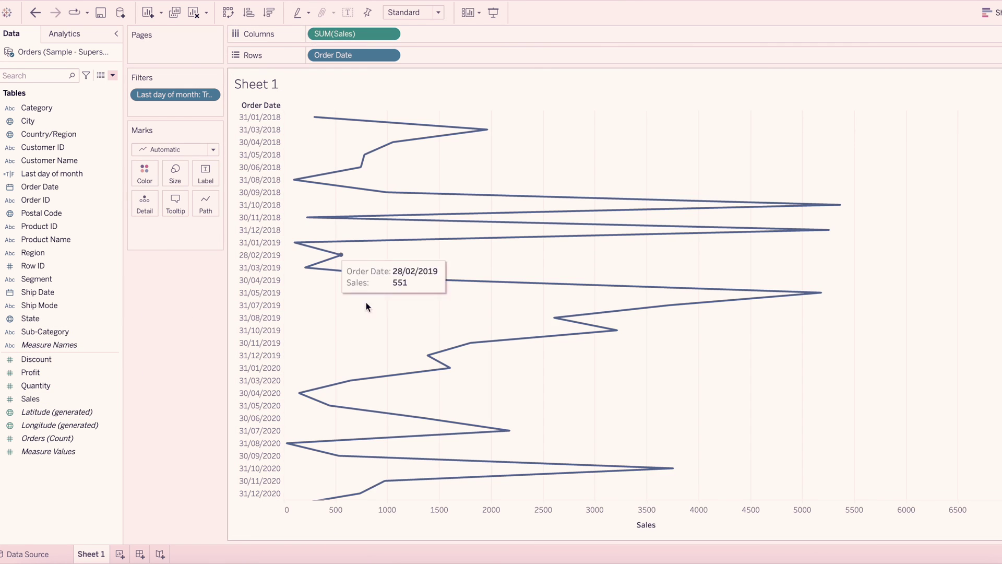
left_click(270, 19)
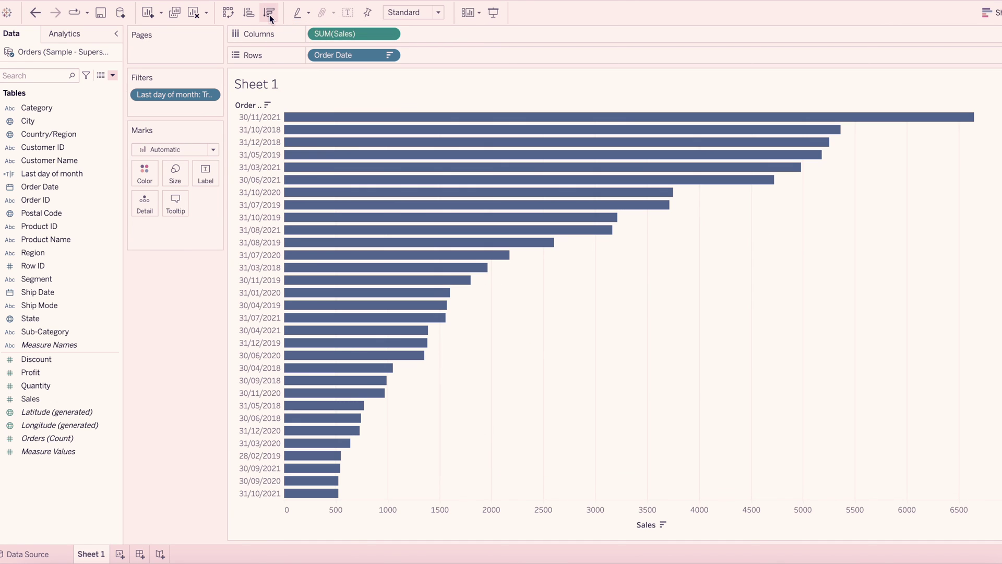
left_click(231, 17)
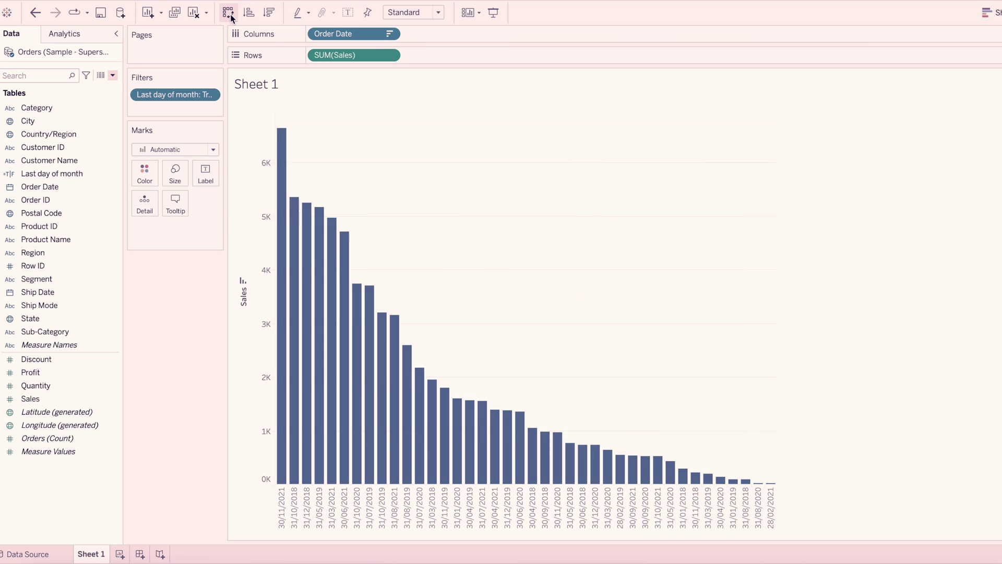
left_click(347, 18)
mouse_move(284, 357)
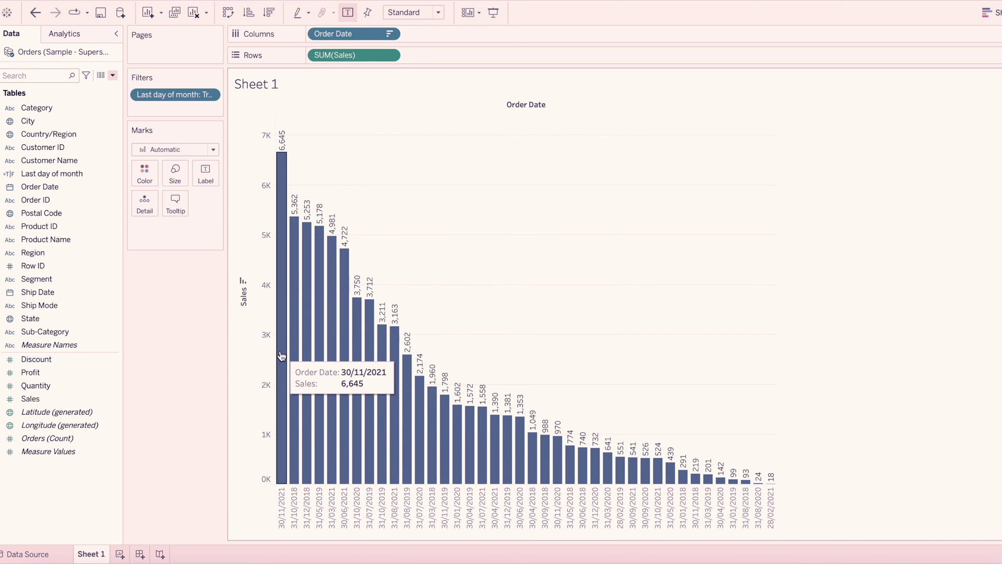